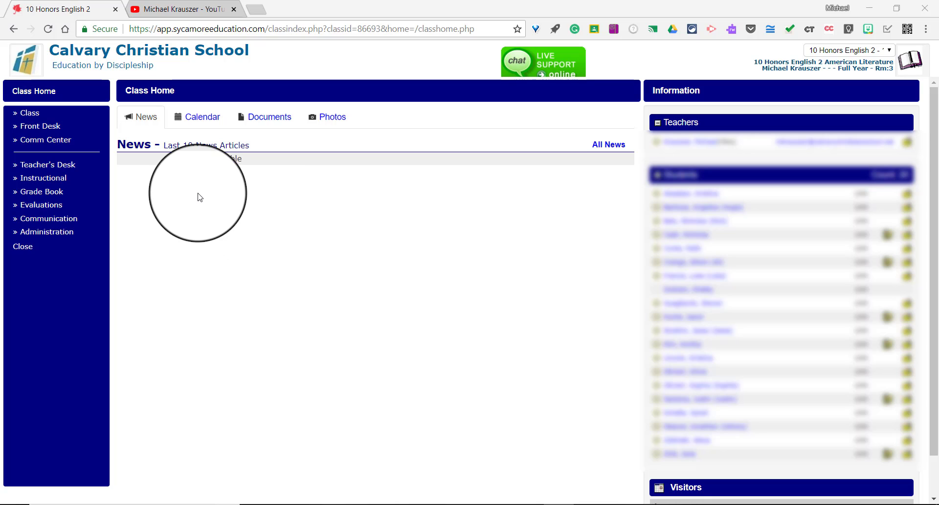
Step: Expand the Class section of the sidebar and go to its News page
left_click(43, 116)
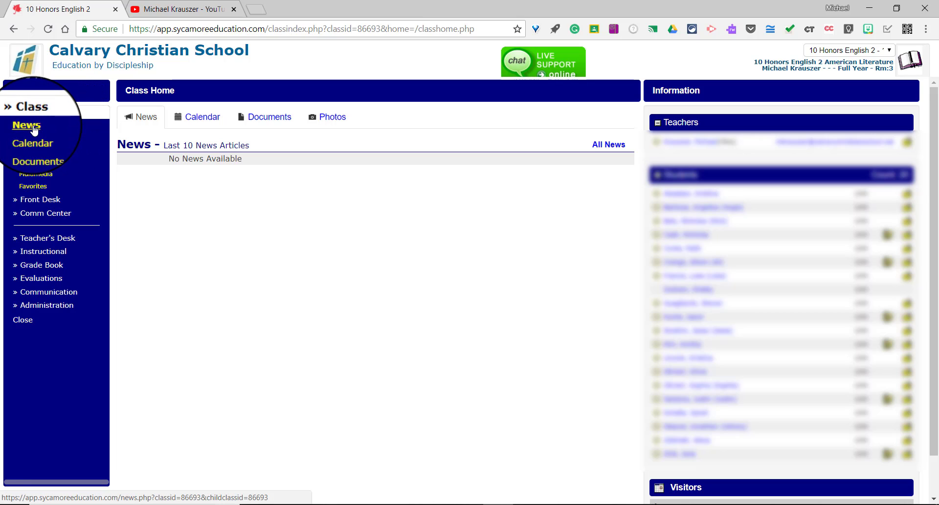
left_click(35, 128)
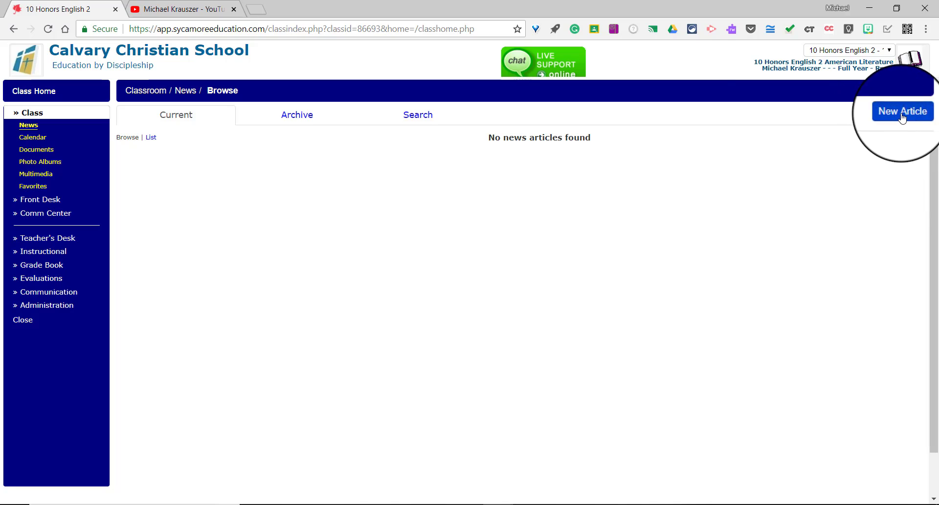
Step: Create a new article dated today with headline 'Hi' and body 'Check out google classroom'
left_click(901, 113)
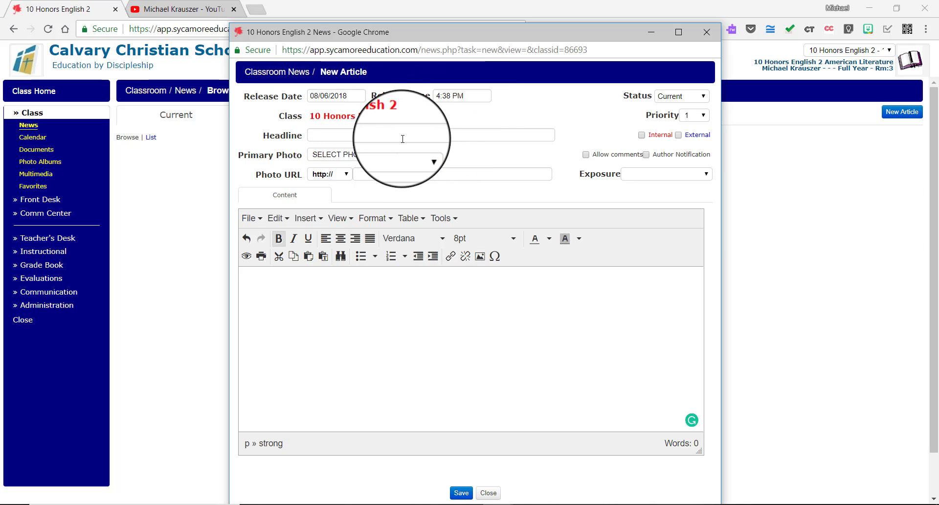
left_click(337, 96)
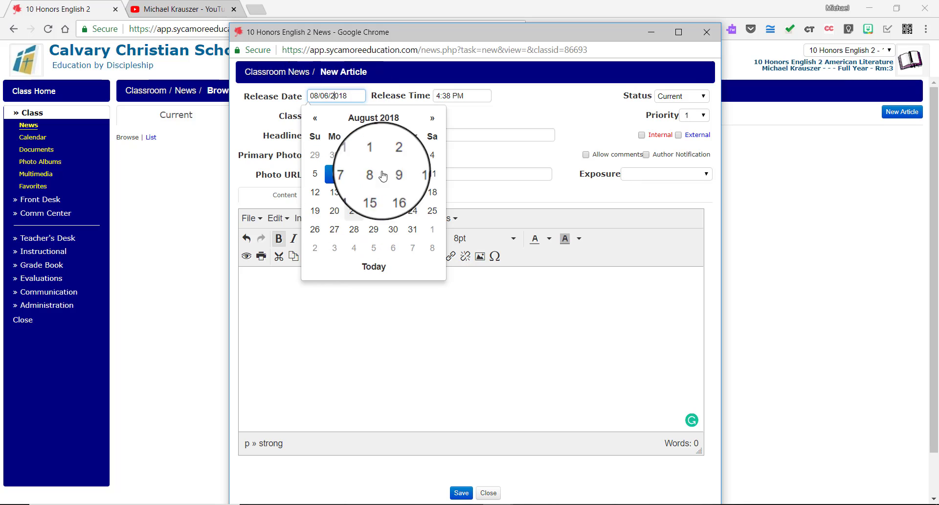
left_click(516, 123)
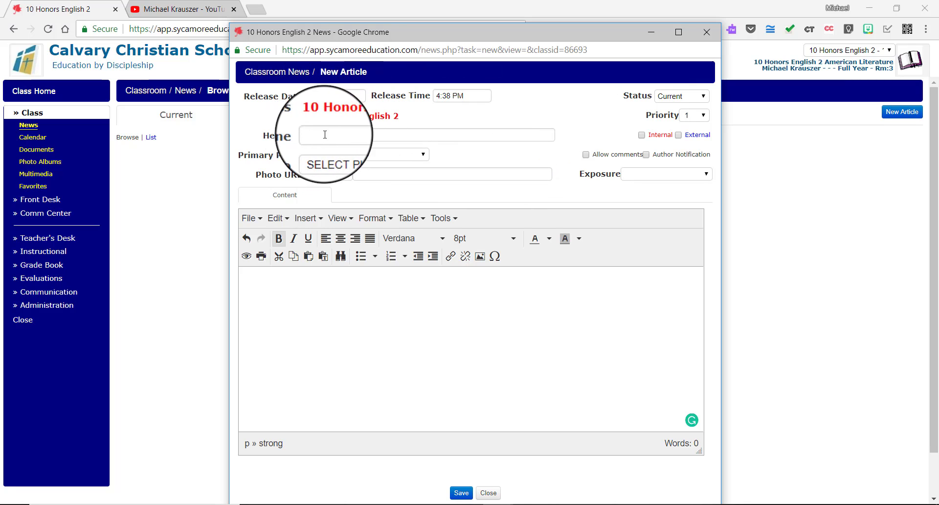
left_click(480, 134)
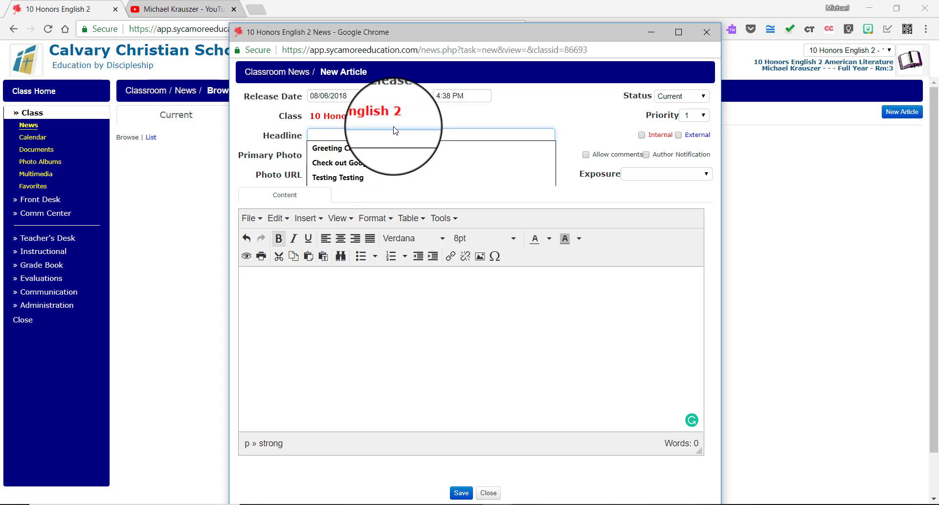
type("Hi")
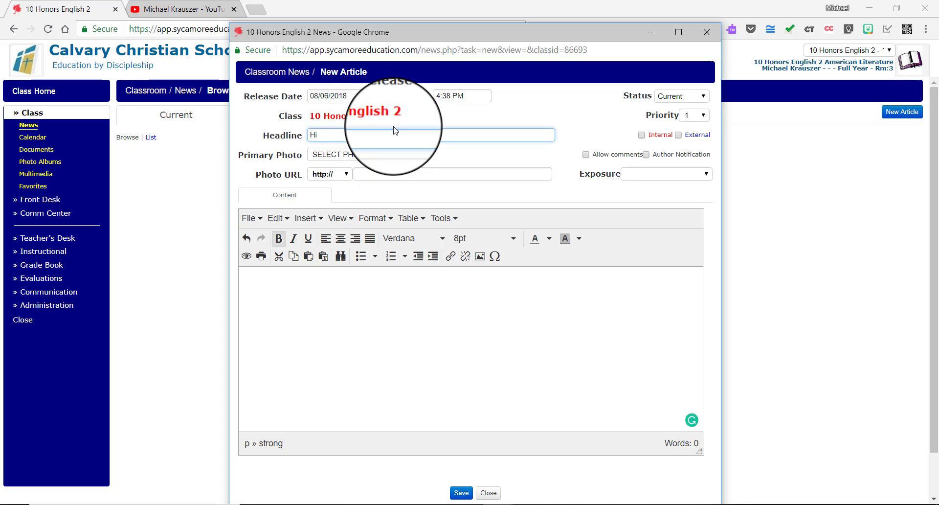
left_click(410, 296)
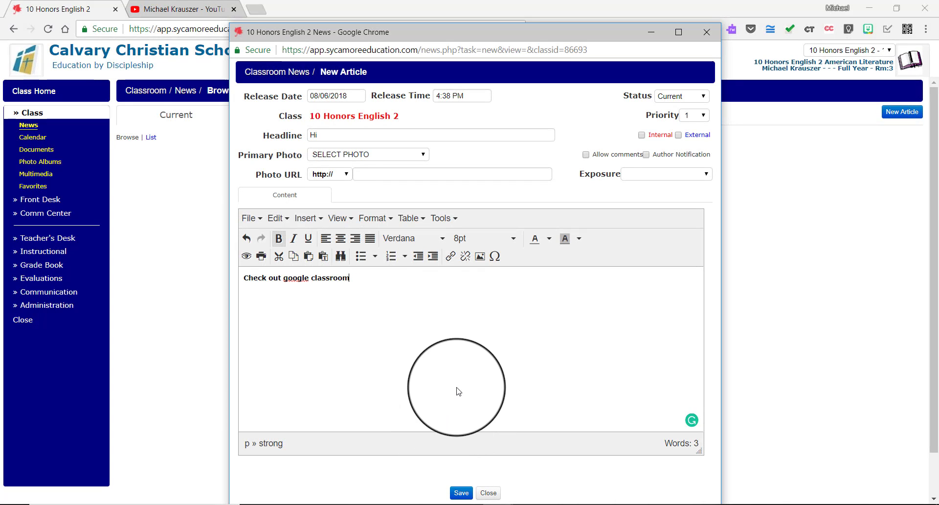
Step: Save the 'Hi' article, acknowledge the saved-successfully alert, and return to the News list
left_click(458, 493)
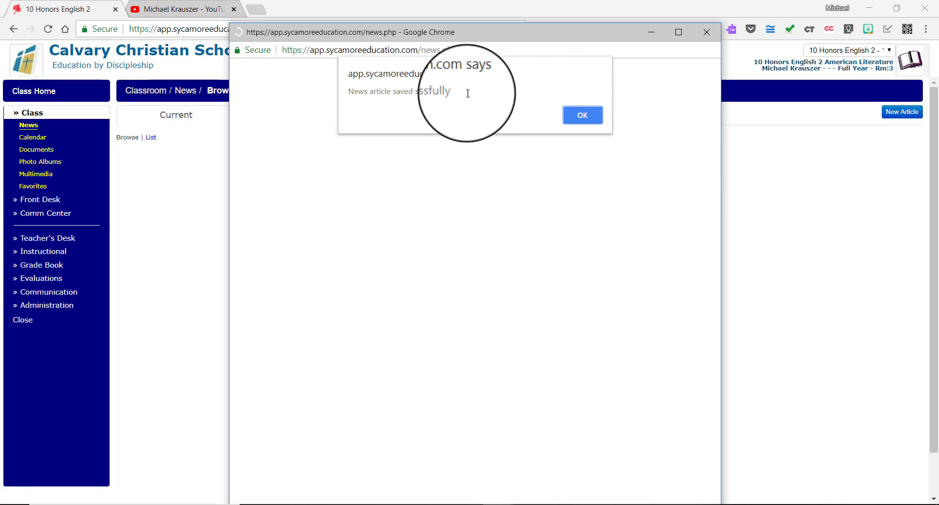
left_click(581, 115)
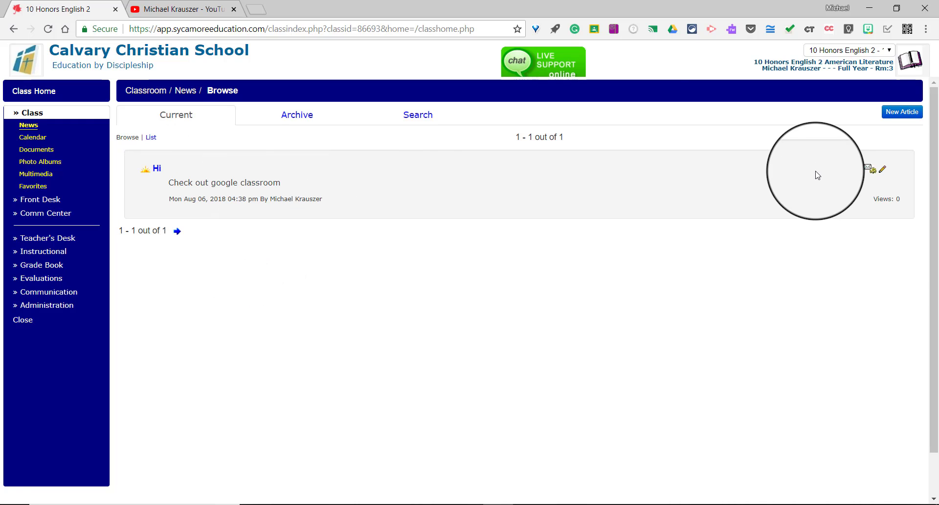
left_click(48, 93)
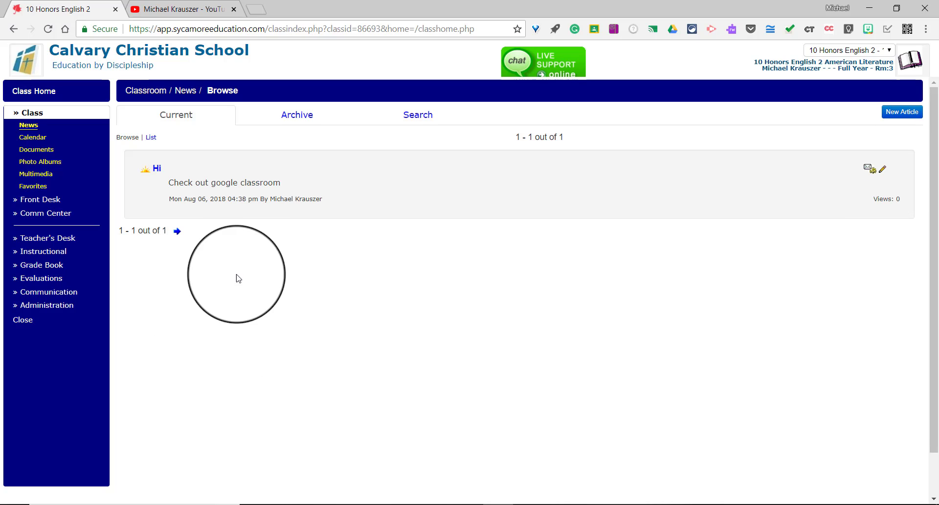
Step: Edit the 'Hi' article, set its Status to Top Story, and update it
left_click(883, 171)
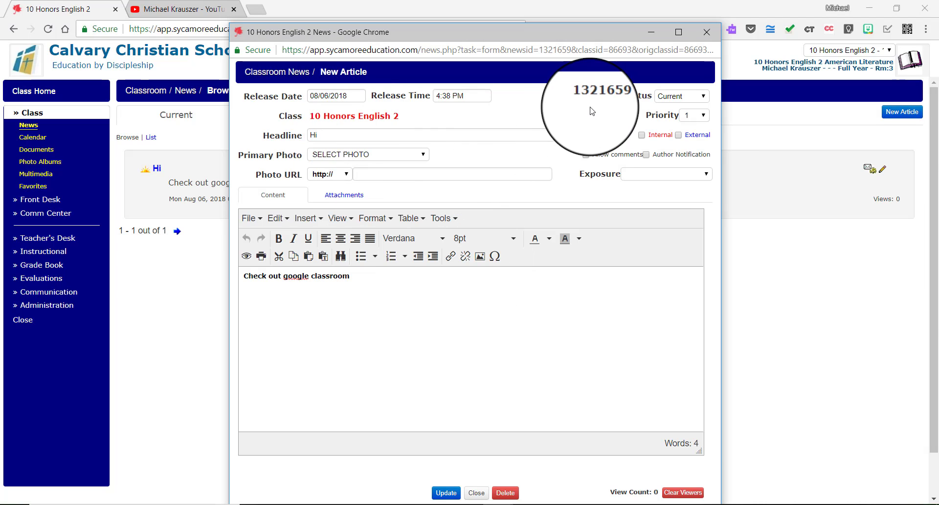
left_click_drag(625, 96, 675, 97)
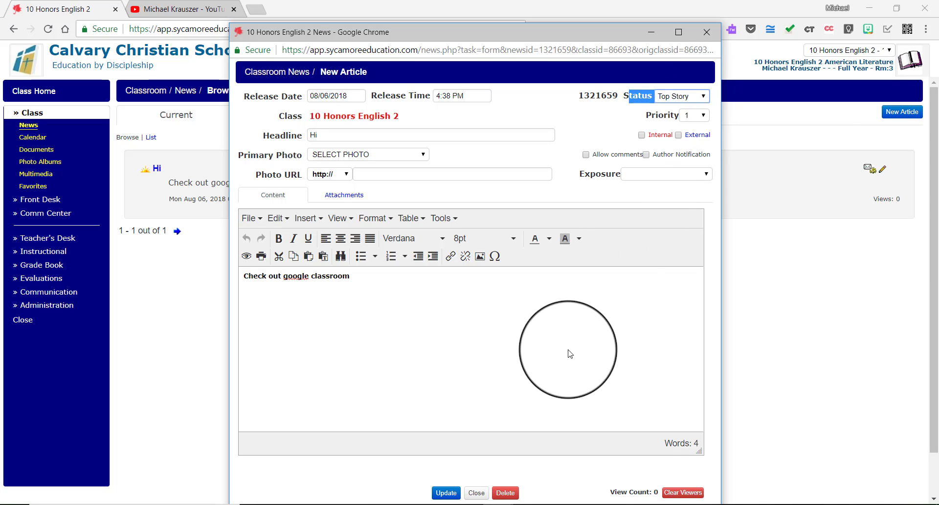
left_click(446, 493)
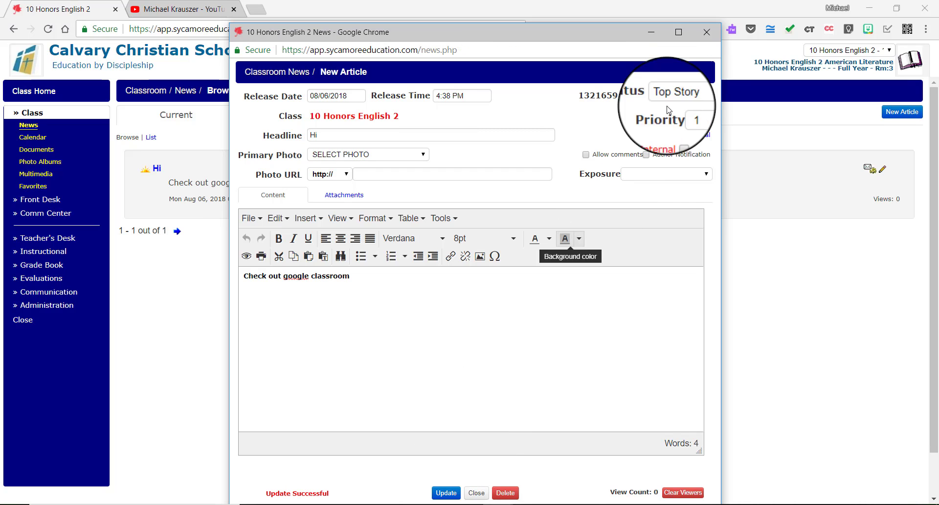
left_click(704, 29)
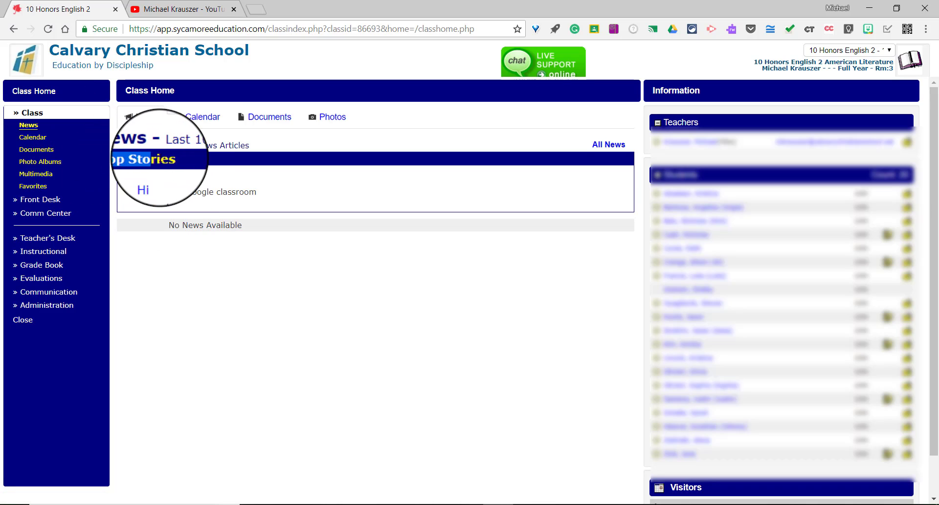
Step: Check both 'Testing this out' and 'Hi' under Top Stories, then go back to class News
left_click(169, 158)
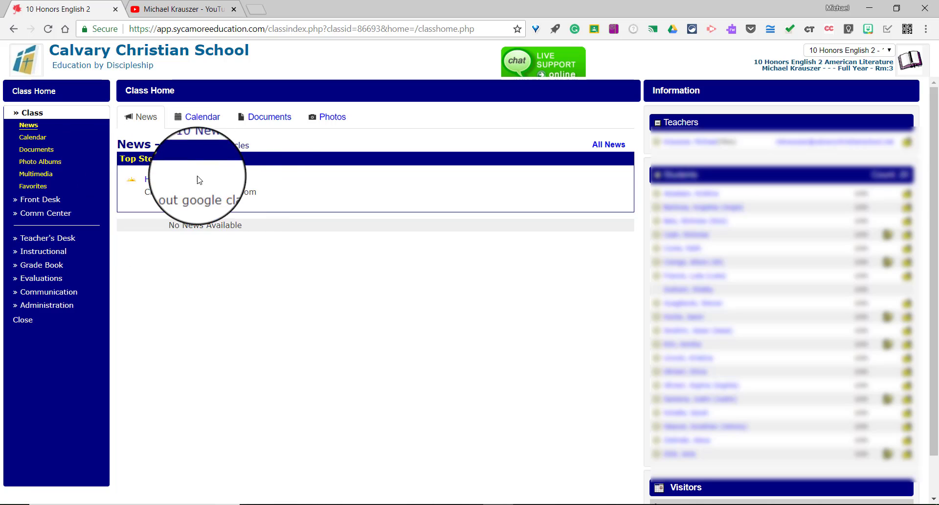
left_click(34, 128)
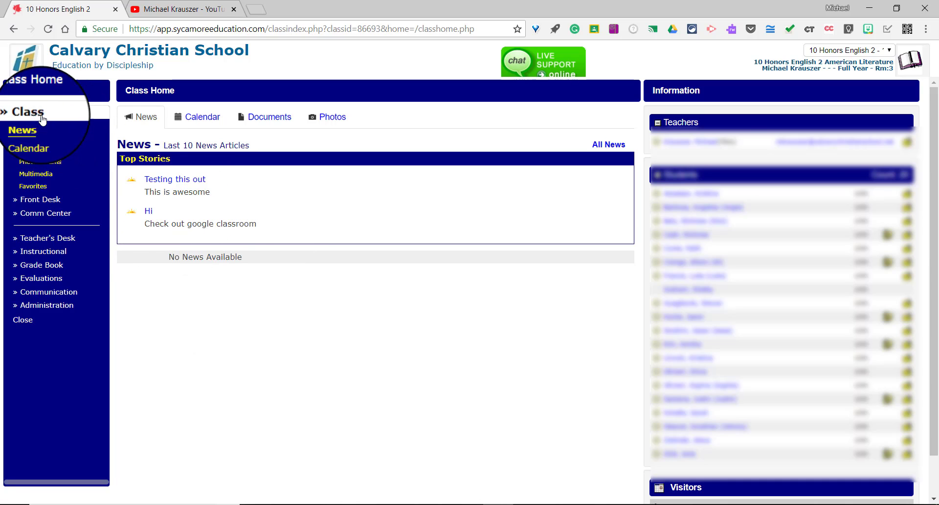
Step: Change the 'Hi' article's Status from Top Story to Current and update it
left_click(28, 125)
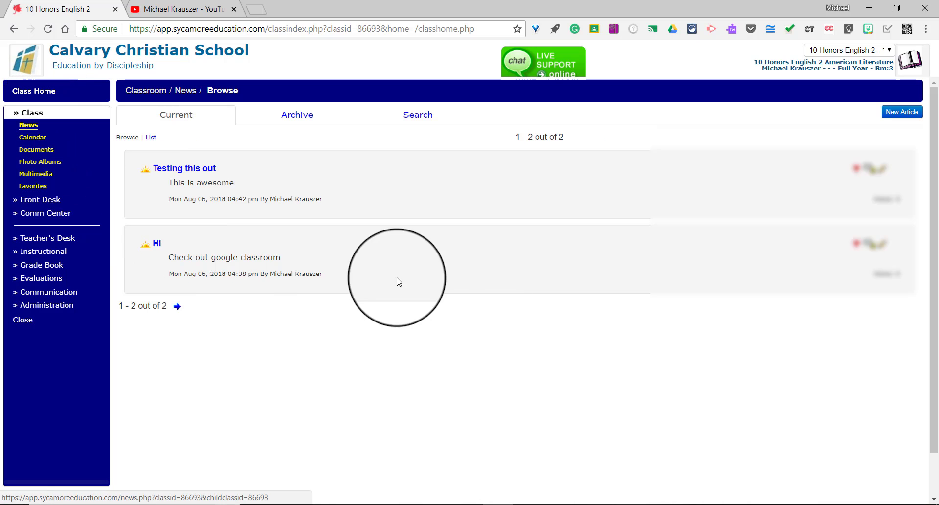
left_click(882, 245)
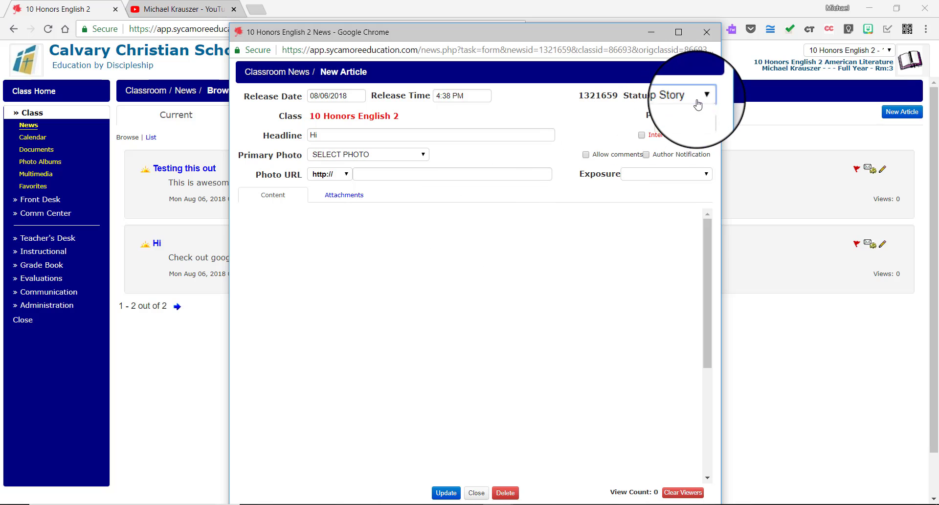
left_click(698, 103)
left_click(685, 116)
left_click(442, 494)
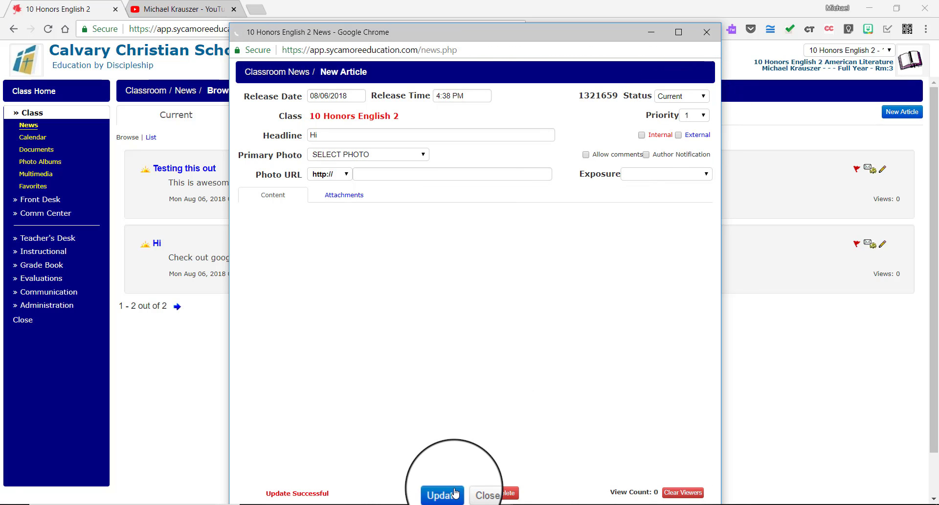
left_click(707, 32)
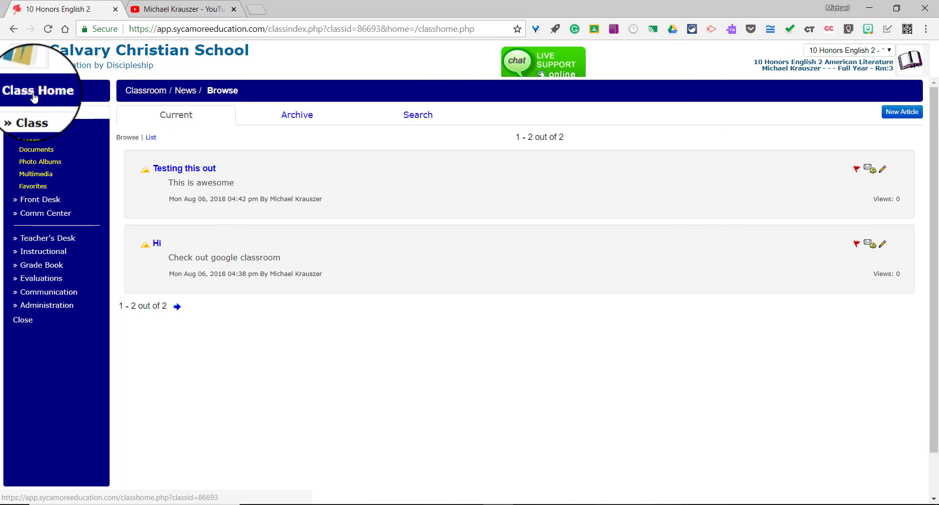
Step: Return to Class Home to see 'Hi' as ordinary news below the 'Testing this out' top story
left_click(46, 113)
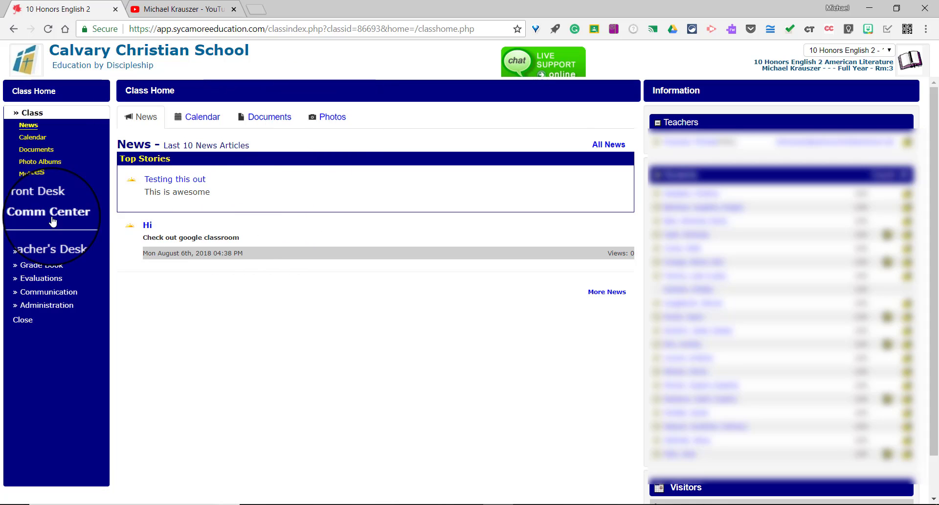
Step: In class Configuration, add News to the selected Home Tabs and save
left_click(66, 311)
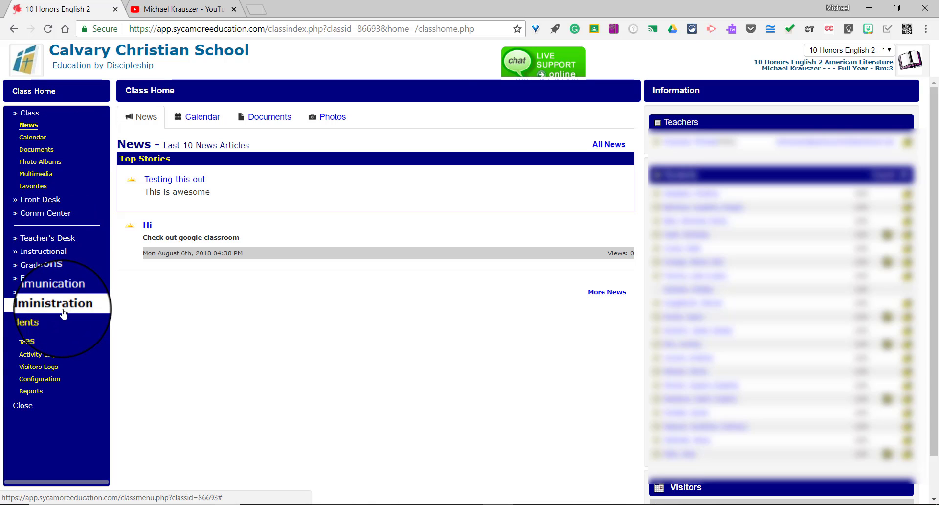
left_click(48, 378)
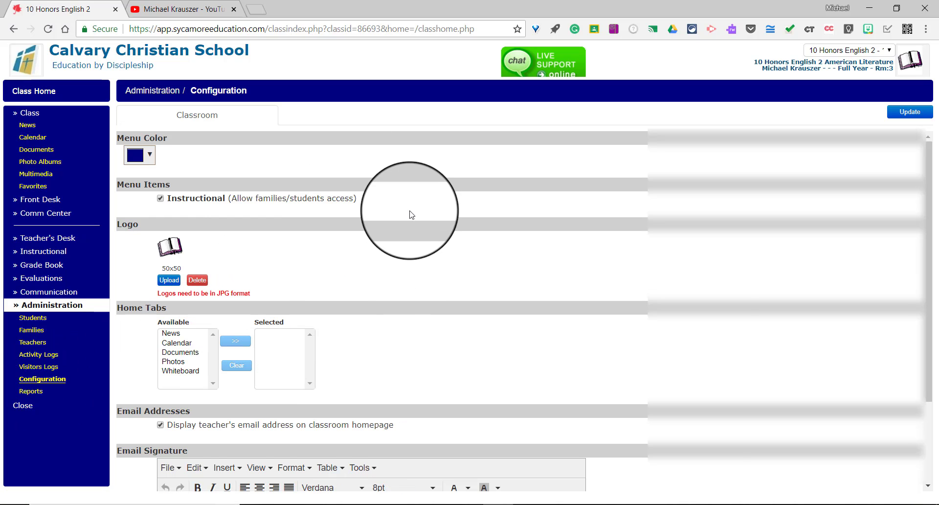
scroll(409, 217, "down", 2)
left_click(171, 223)
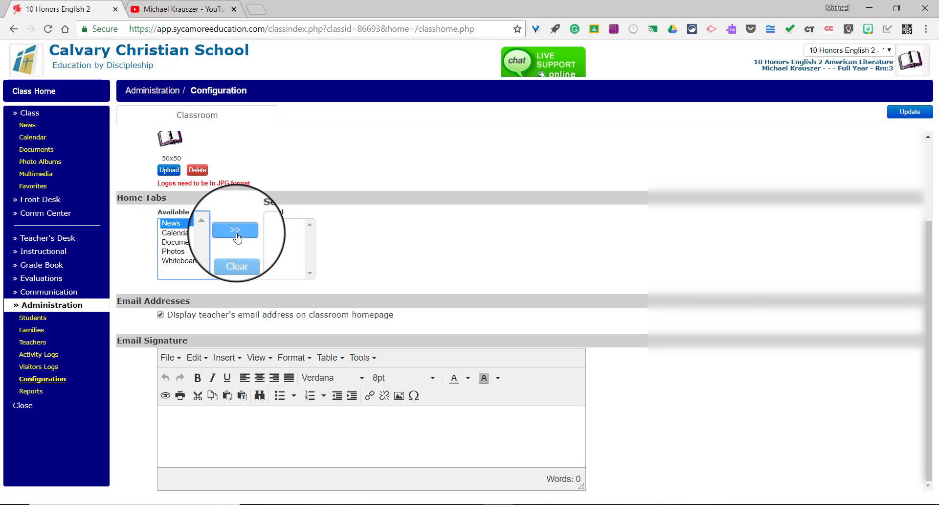
left_click(236, 230)
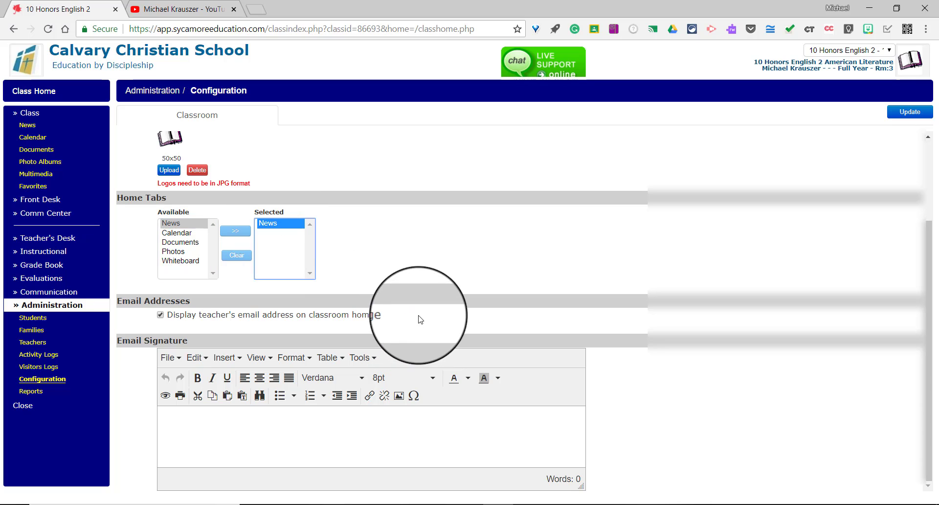
left_click(914, 113)
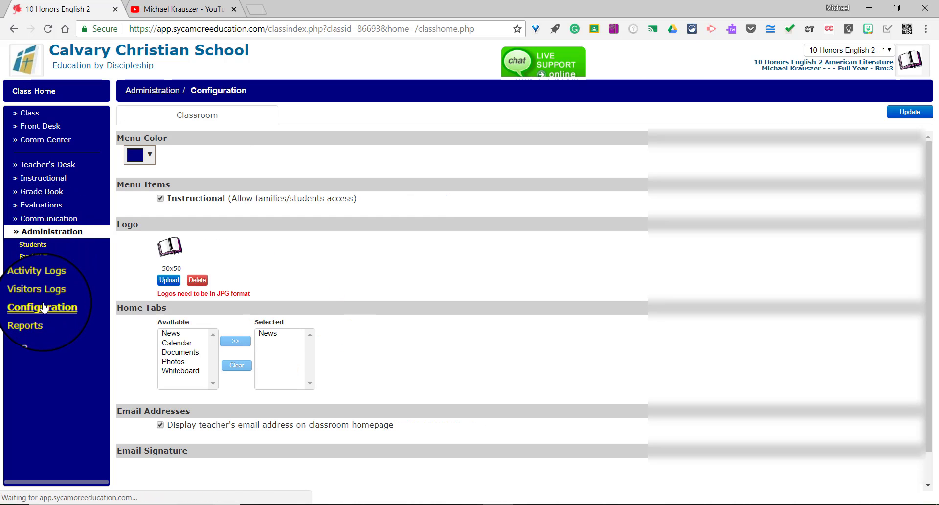
Step: Add Calendar to the selected Home Tabs, save, then view Class Home's Documents tab
scroll(294, 308, "down", 2)
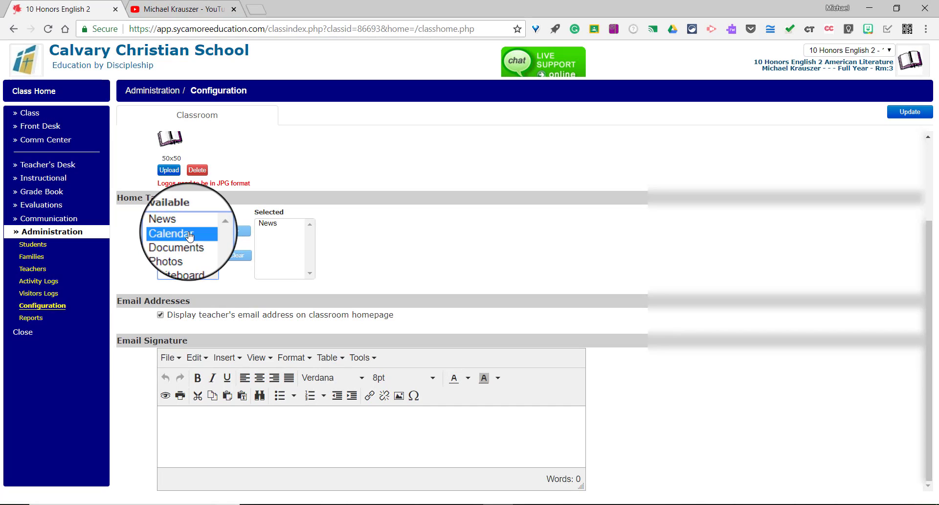
left_click(241, 233)
left_click(174, 242)
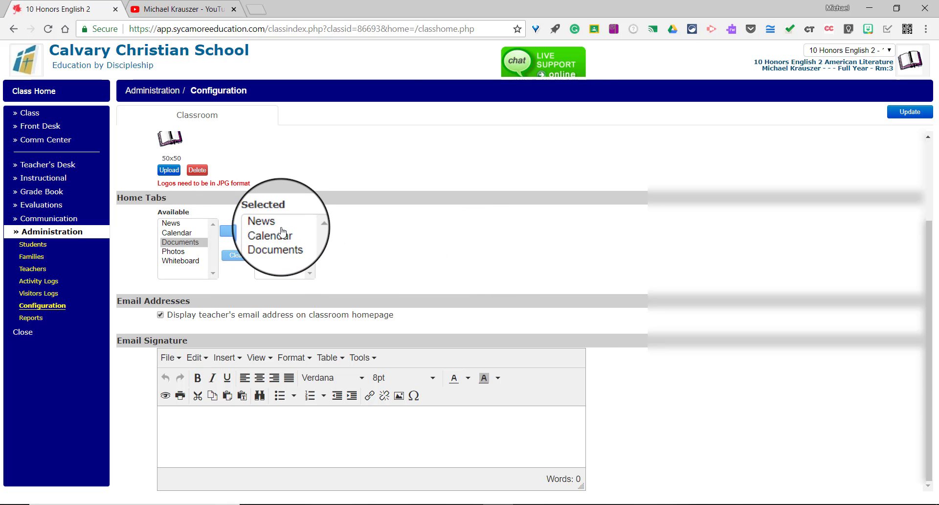
left_click(910, 112)
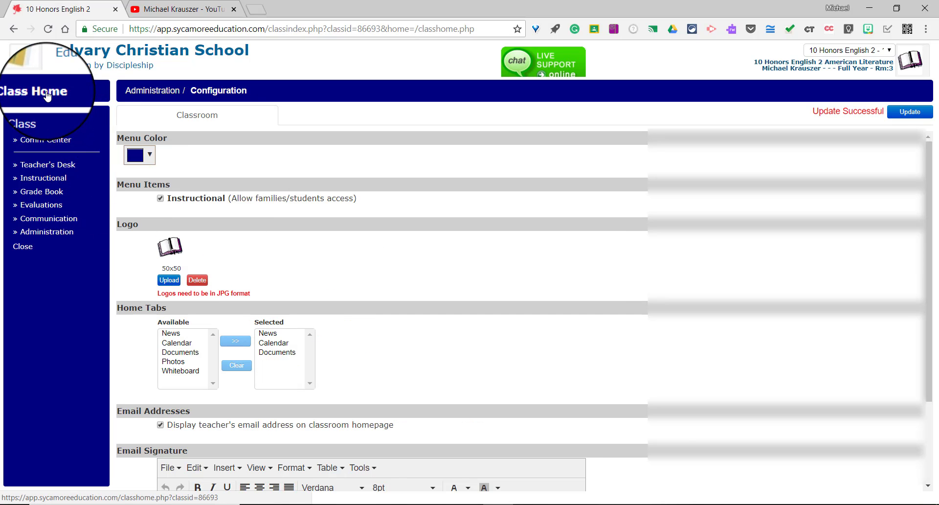
left_click(47, 94)
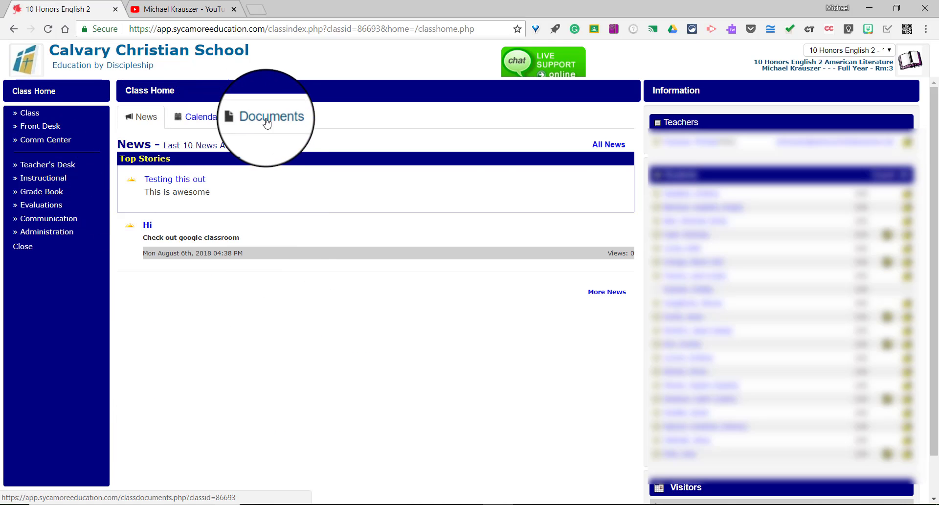
left_click(254, 117)
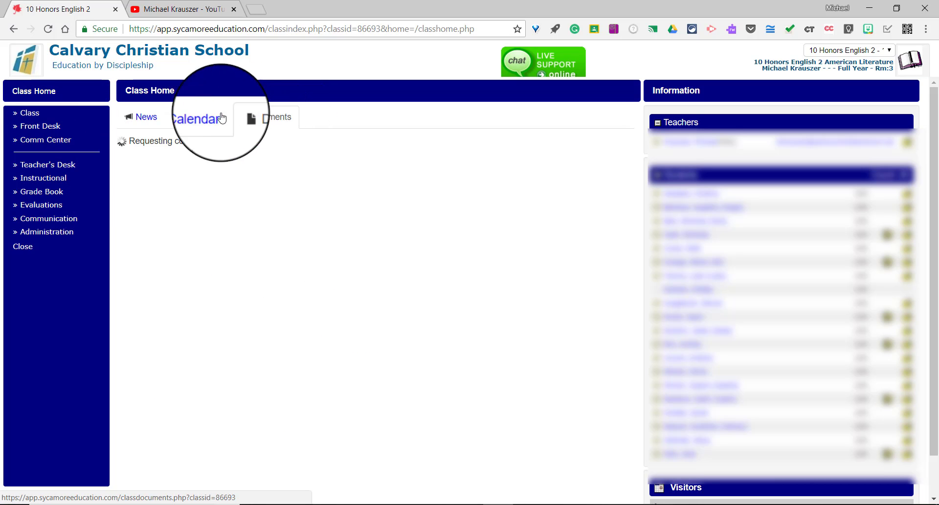